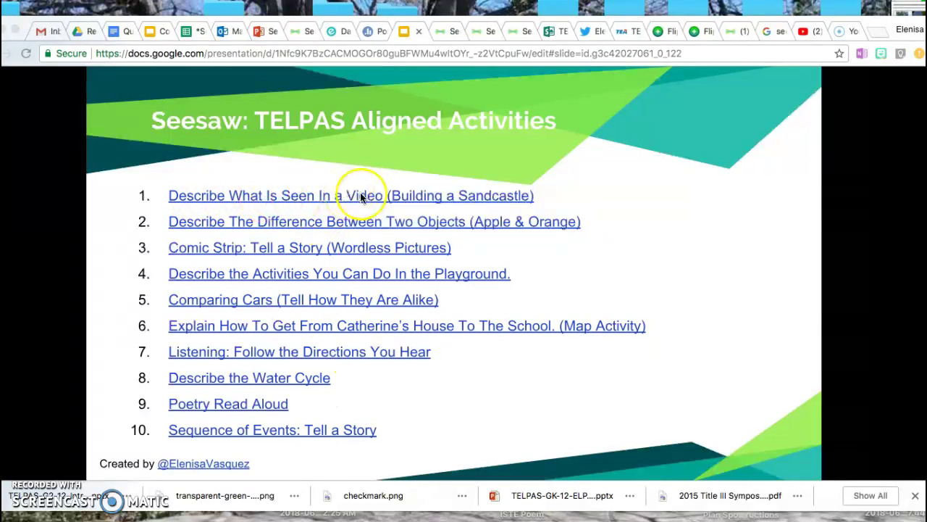
Step: Save the linked "Describe What Is Seen In a Video (Building a Sandcastle)" activity to the Seesaw library and open it for customization
{"action": "left_click", "coordinate": [387, 195]}
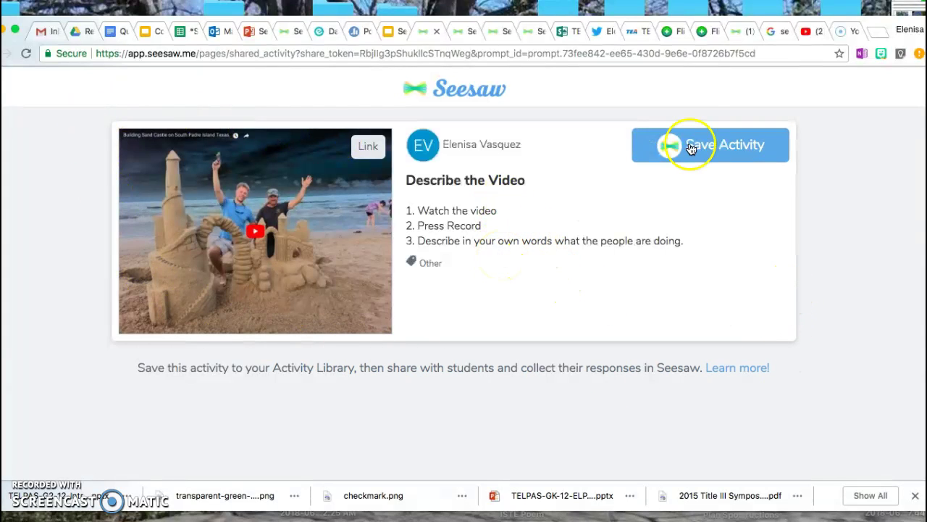
{"action": "left_click", "coordinate": [719, 153]}
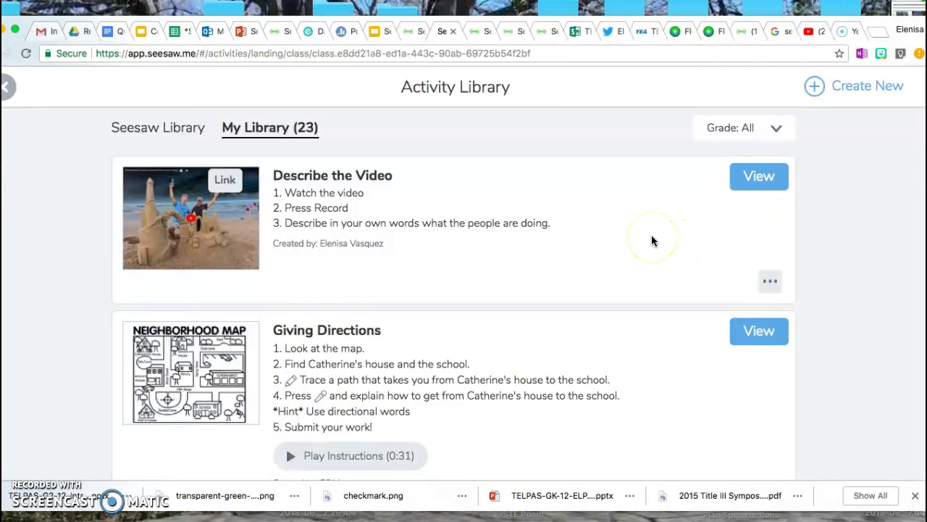
{"action": "left_click", "coordinate": [756, 181]}
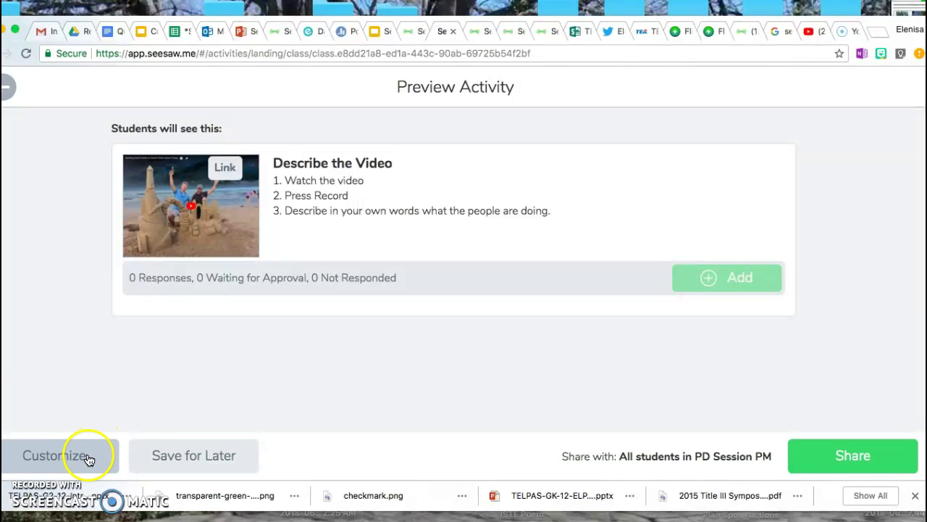
{"action": "left_click", "coordinate": [58, 464]}
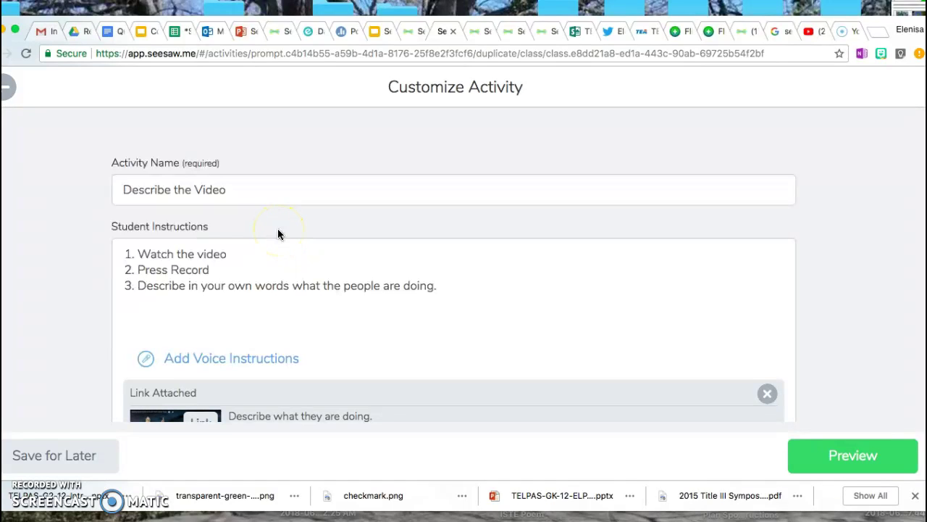
Step: Edit the student instructions: change "Record" in line 2 to ":mic:" and add the line "4. Submit your work!"
{"action": "scroll", "coordinate": [277, 234], "scroll_direction": "down", "scroll_amount": 1}
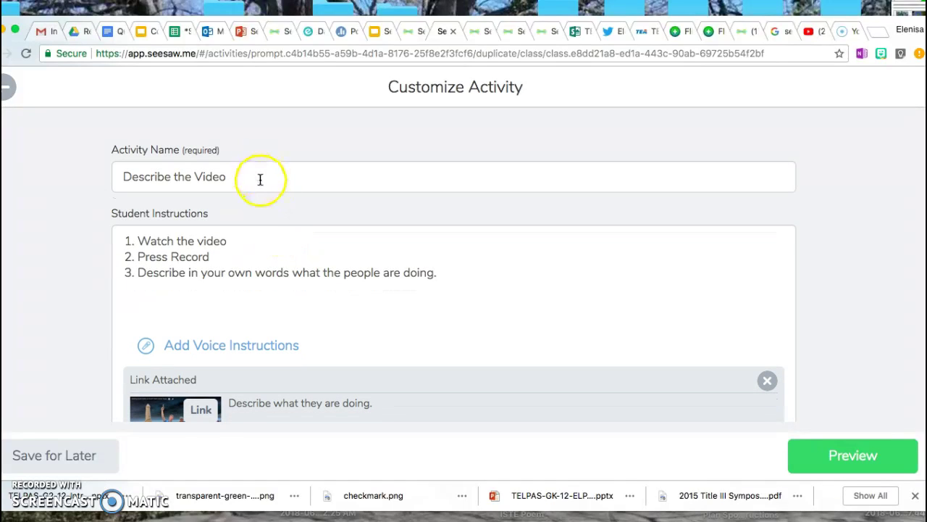
{"action": "scroll", "coordinate": [261, 181], "scroll_direction": "down", "scroll_amount": 2}
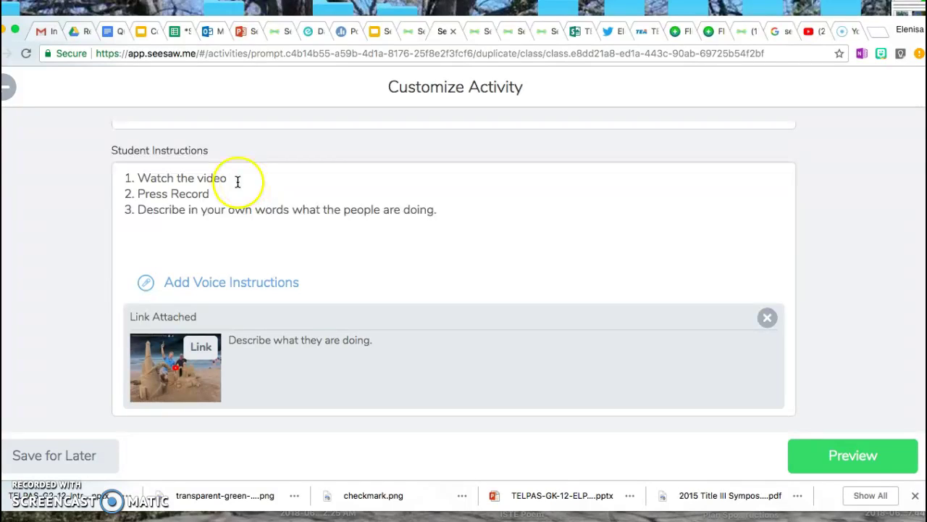
{"action": "scroll", "coordinate": [297, 239], "scroll_direction": "down", "scroll_amount": 1}
{"action": "scroll", "coordinate": [300, 243], "scroll_direction": "down", "scroll_amount": 2}
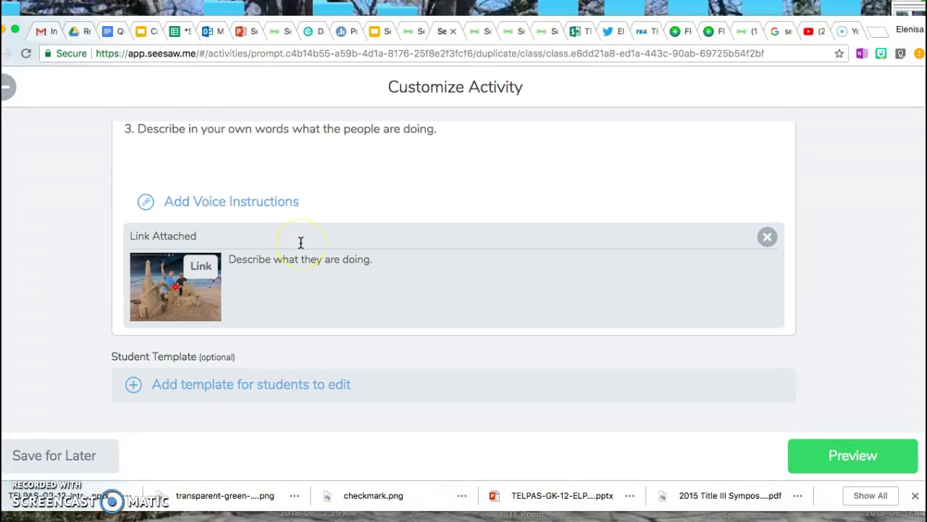
{"action": "scroll", "coordinate": [301, 243], "scroll_direction": "down", "scroll_amount": 1}
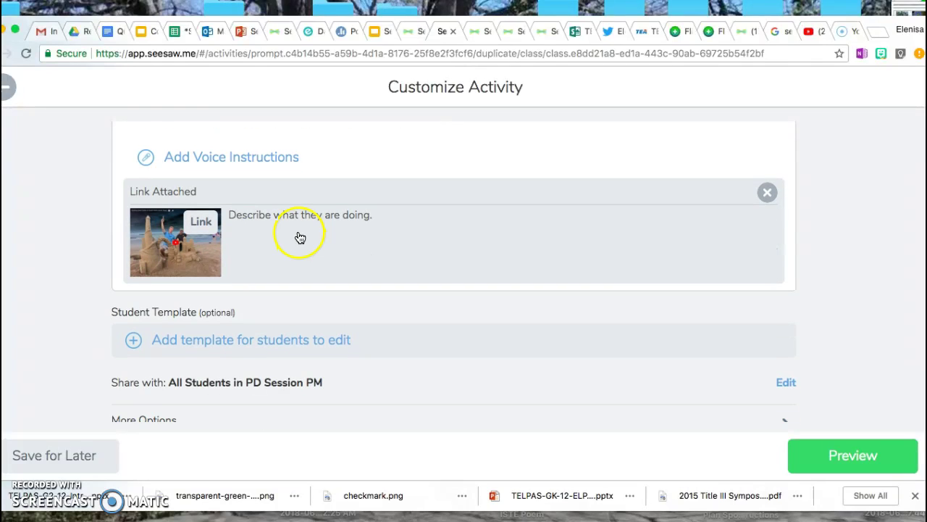
{"action": "scroll", "coordinate": [300, 237], "scroll_direction": "up", "scroll_amount": 3}
{"action": "left_click", "coordinate": [221, 193]}
{"action": "key", "text": "BackSpace"}
{"action": "key", "text": "BackSpace"}
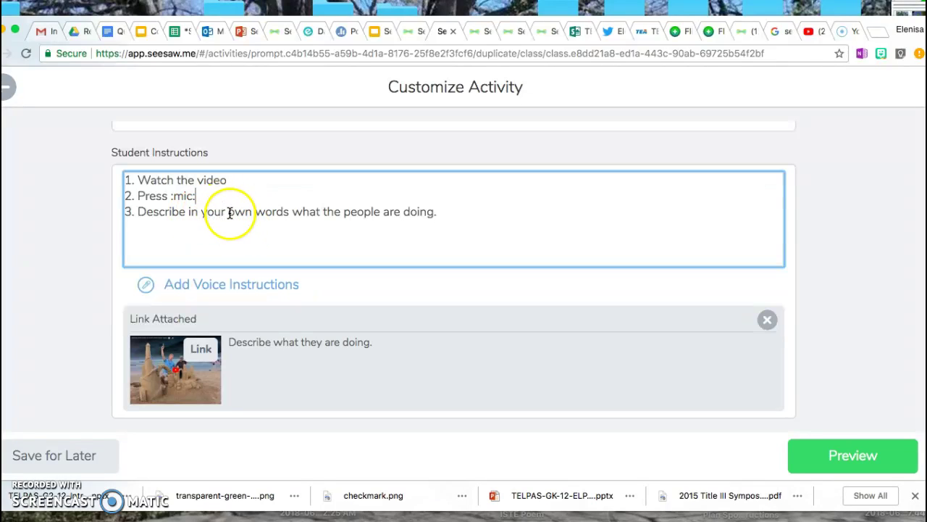
{"action": "left_click", "coordinate": [455, 214]}
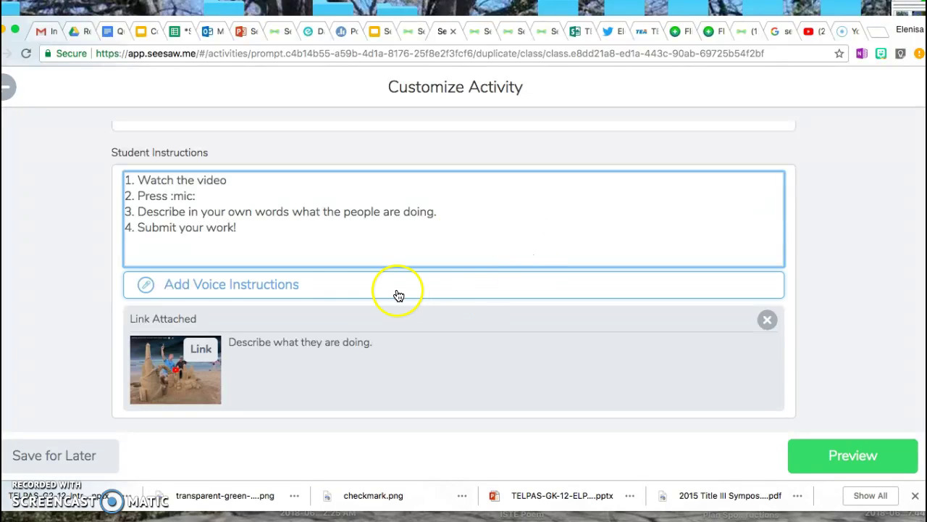
Step: Preview the customized Describe the Video activity, share it with all students in PD Session PM, and dismiss the confirmation
{"action": "scroll", "coordinate": [336, 293], "scroll_direction": "down", "scroll_amount": 1}
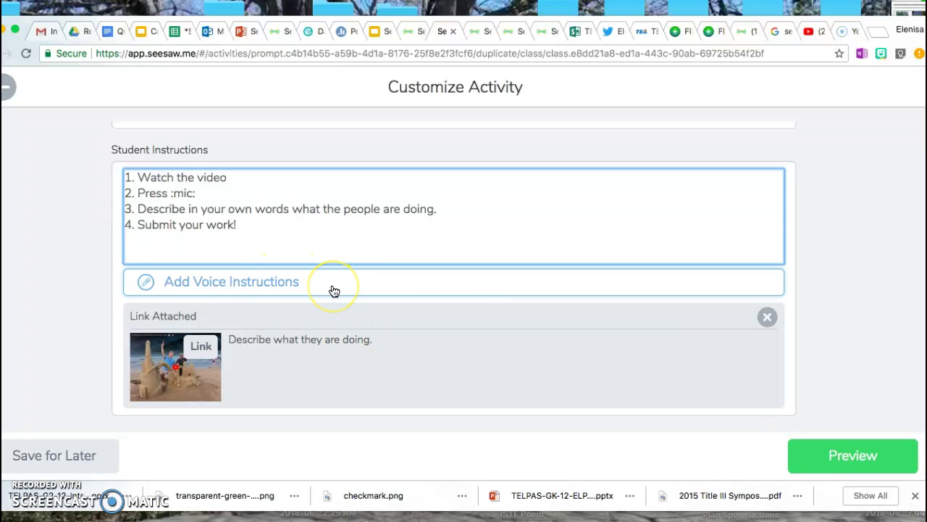
{"action": "scroll", "coordinate": [334, 290], "scroll_direction": "down", "scroll_amount": 3}
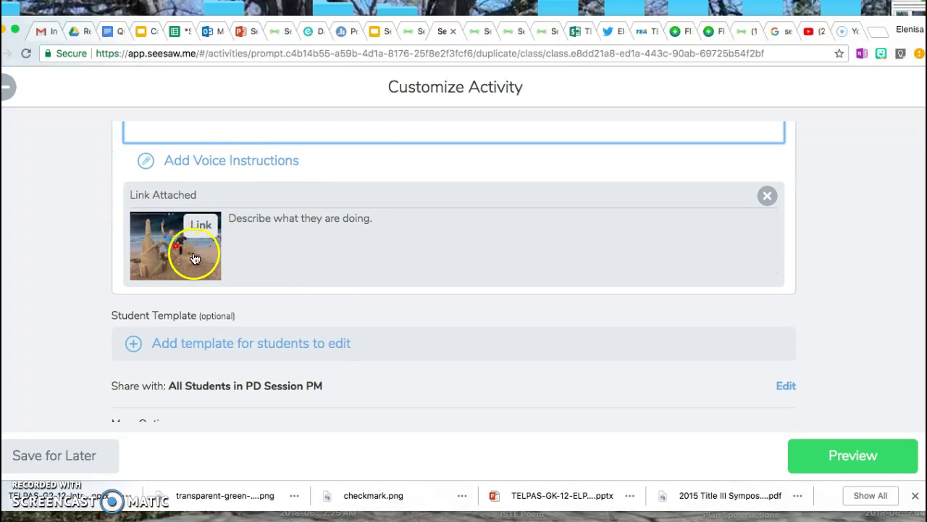
{"action": "scroll", "coordinate": [195, 258], "scroll_direction": "down", "scroll_amount": 1}
{"action": "scroll", "coordinate": [193, 261], "scroll_direction": "down", "scroll_amount": 1}
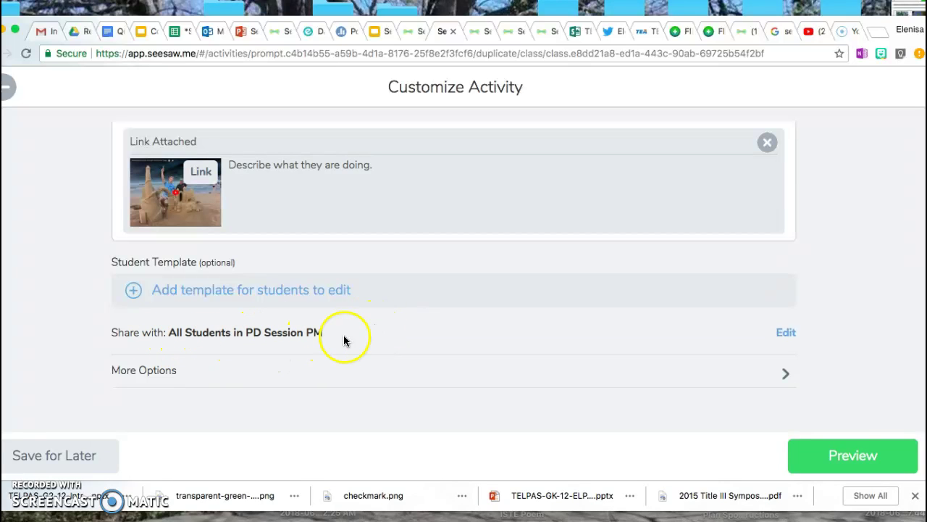
{"action": "scroll", "coordinate": [444, 239], "scroll_direction": "up", "scroll_amount": 3}
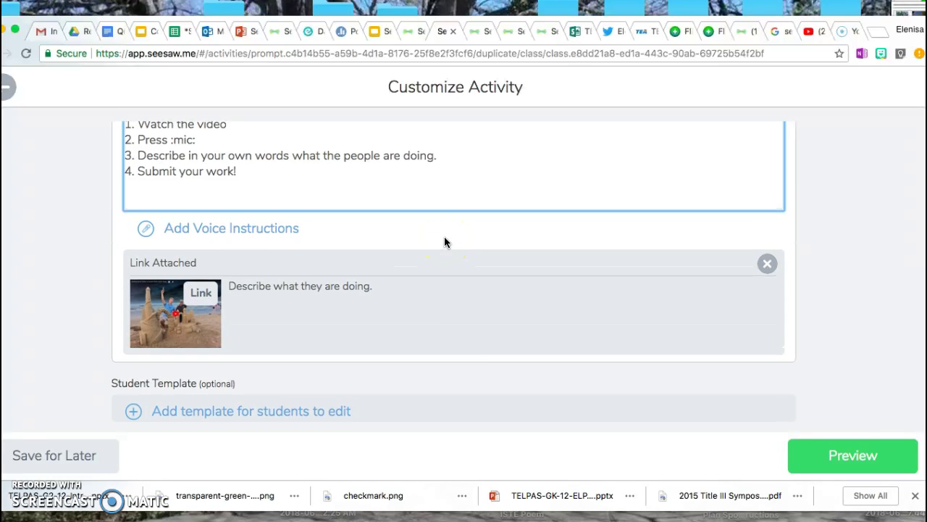
{"action": "scroll", "coordinate": [444, 239], "scroll_direction": "down", "scroll_amount": 3}
{"action": "left_click", "coordinate": [854, 457]}
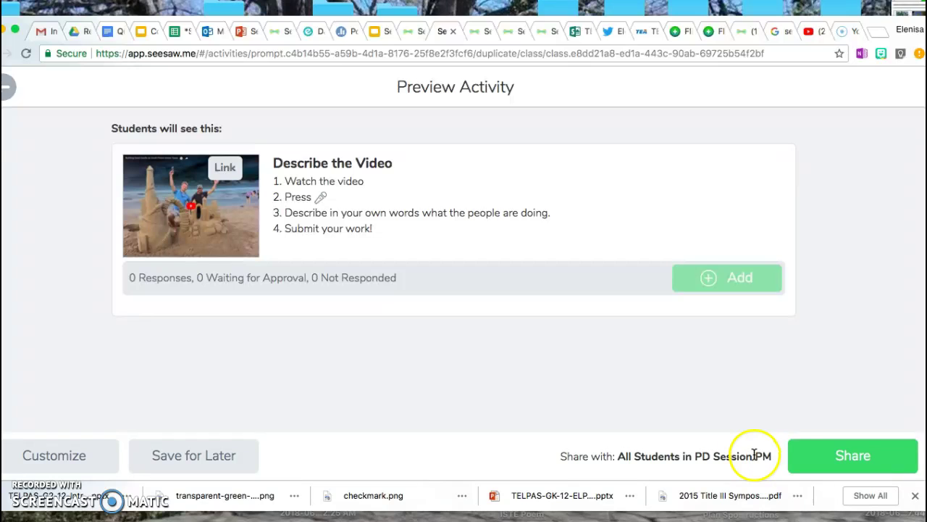
{"action": "left_click", "coordinate": [843, 463]}
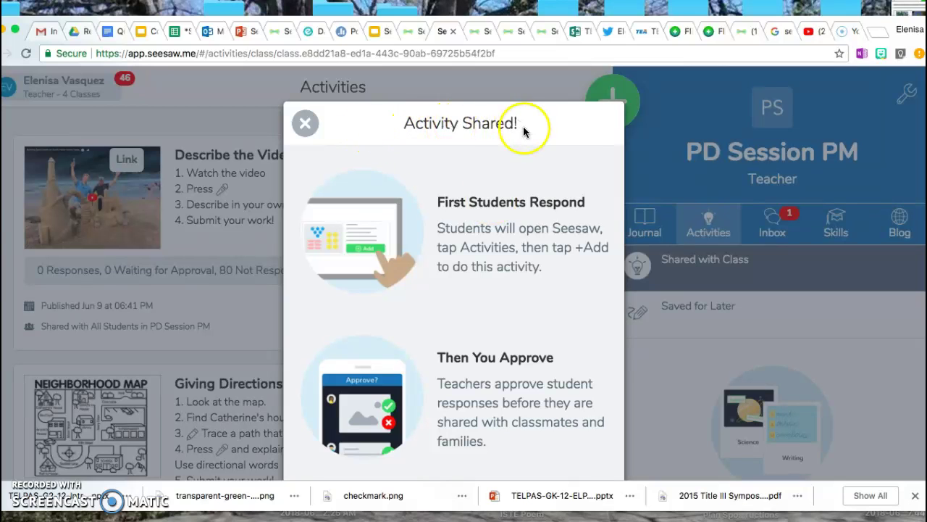
{"action": "left_click", "coordinate": [305, 123]}
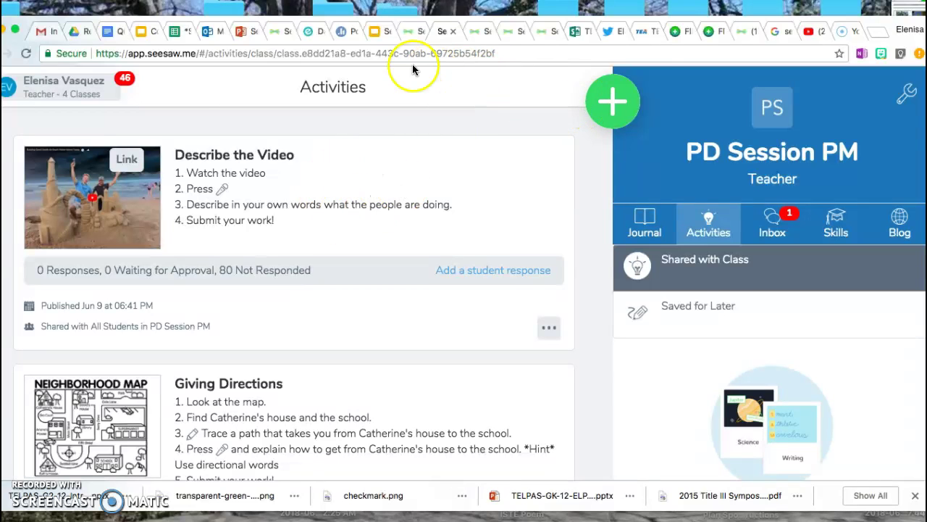
Step: From the slide's activity list, save "Describe The Difference Between Two Objects (Apple & Orange)" to the Seesaw library and open it for customization
{"action": "left_click", "coordinate": [378, 33]}
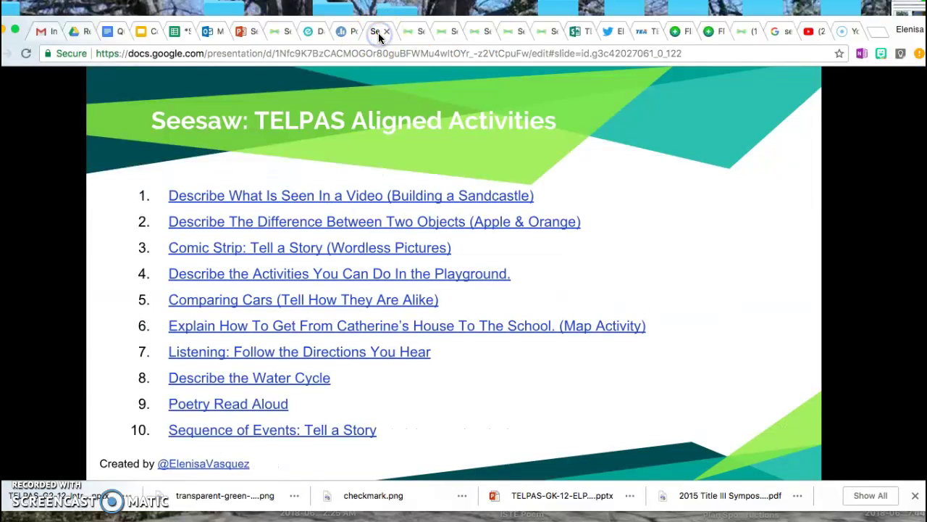
{"action": "left_click", "coordinate": [386, 223]}
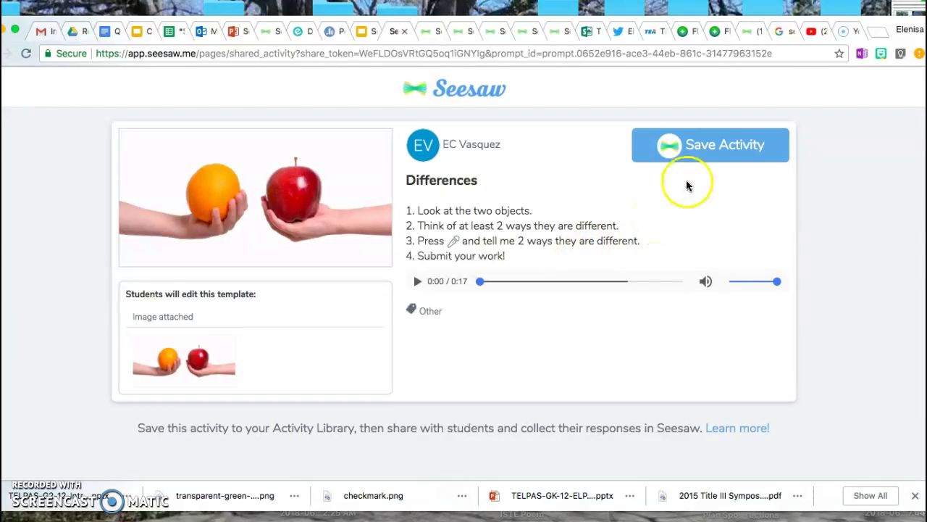
{"action": "left_click", "coordinate": [707, 148]}
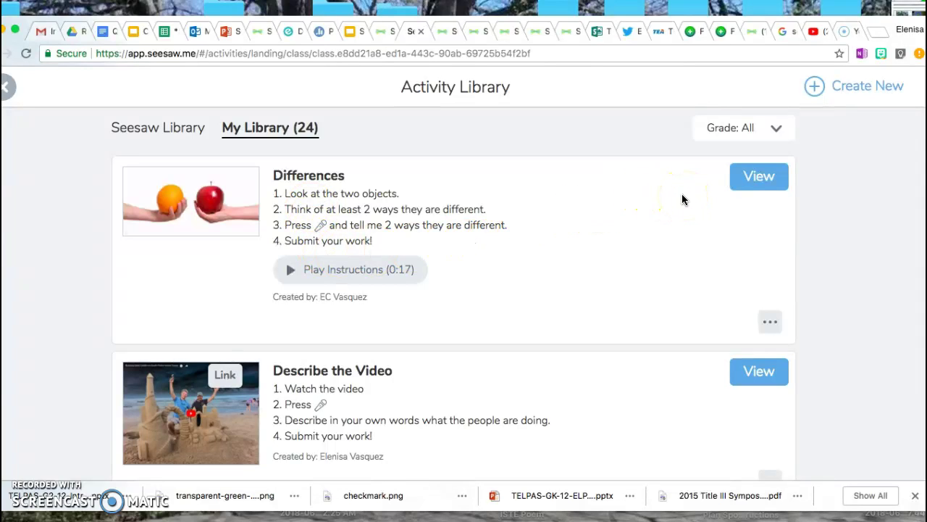
{"action": "left_click", "coordinate": [758, 179]}
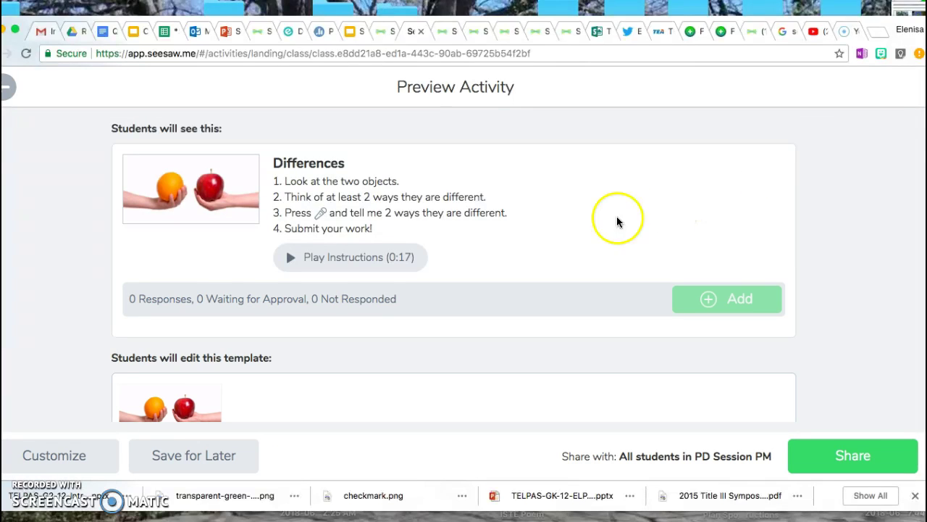
{"action": "scroll", "coordinate": [559, 225], "scroll_direction": "down", "scroll_amount": 2}
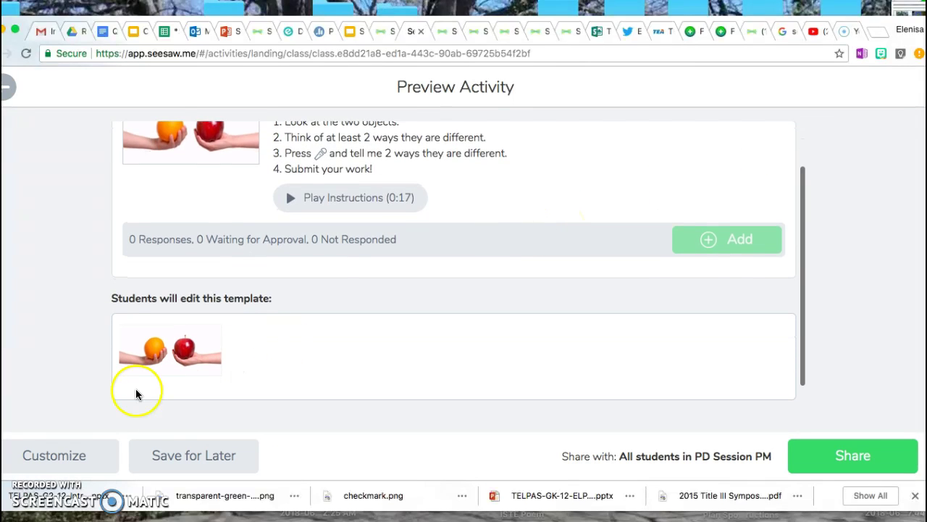
{"action": "left_click", "coordinate": [57, 455]}
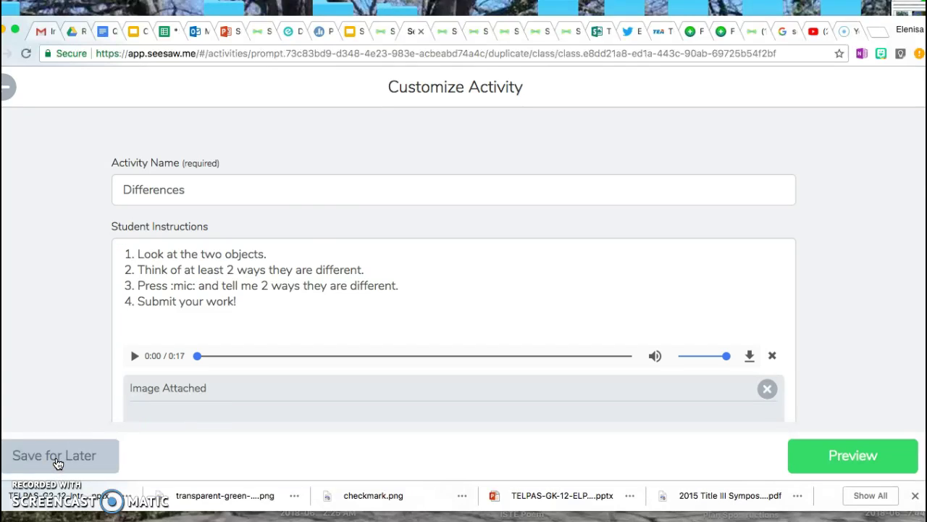
Step: Review and preview the Differences activity, share it with all students in PD Session PM, and dismiss the confirmation
{"action": "left_click", "coordinate": [225, 184]}
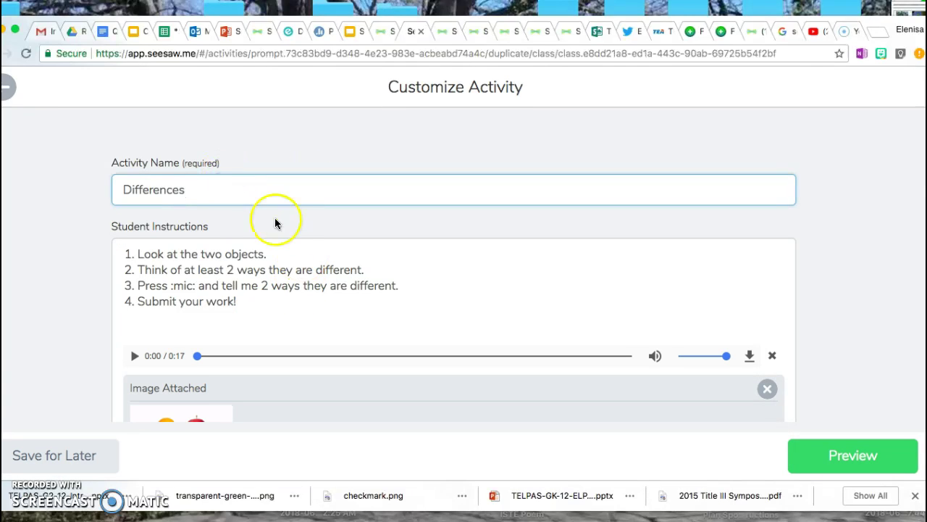
{"action": "scroll", "coordinate": [283, 235], "scroll_direction": "down", "scroll_amount": 1}
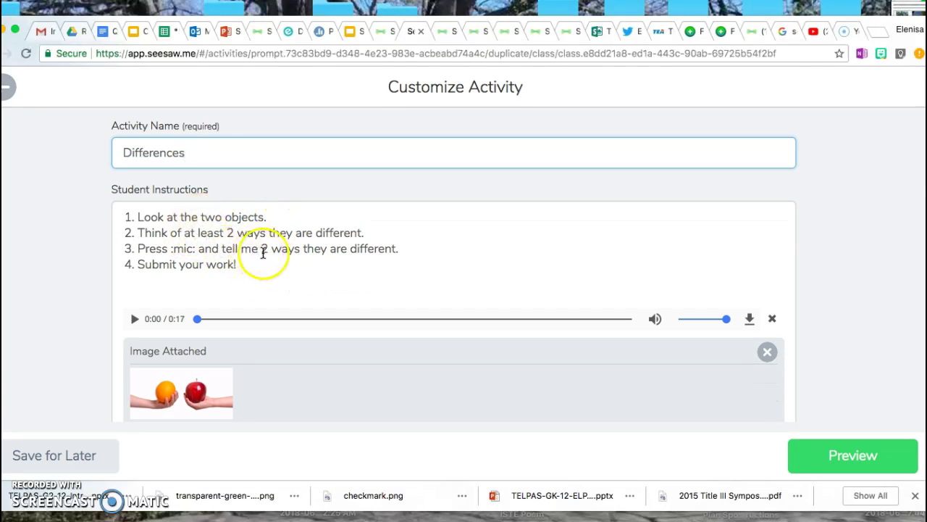
{"action": "scroll", "coordinate": [284, 266], "scroll_direction": "down", "scroll_amount": 1}
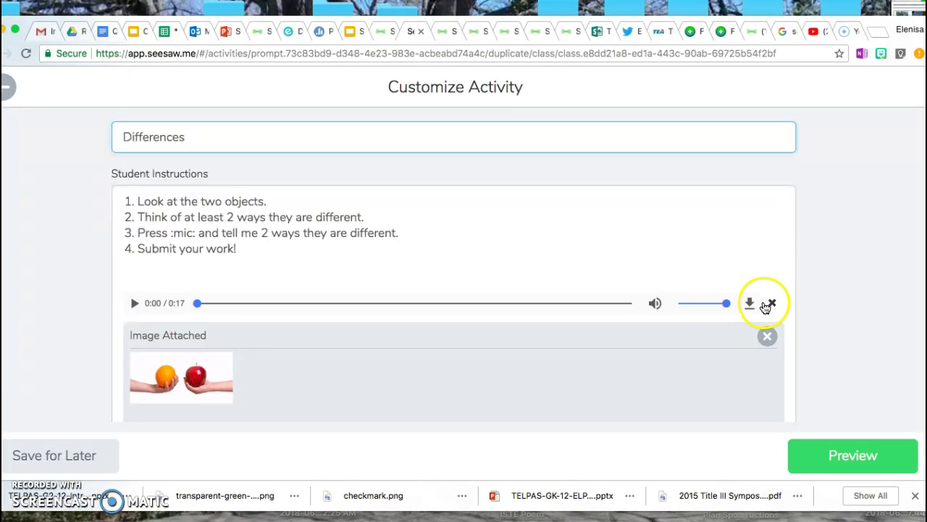
{"action": "scroll", "coordinate": [607, 360], "scroll_direction": "down", "scroll_amount": 5}
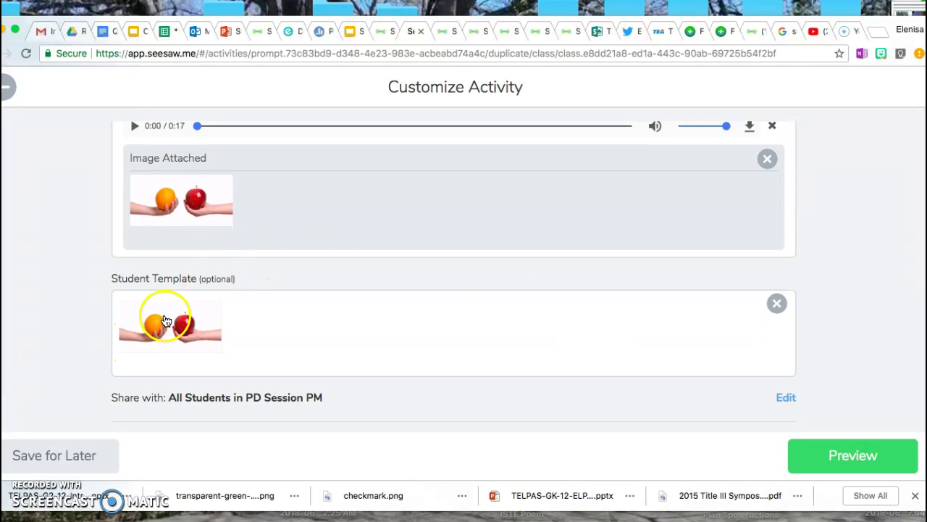
{"action": "scroll", "coordinate": [374, 324], "scroll_direction": "down", "scroll_amount": 2}
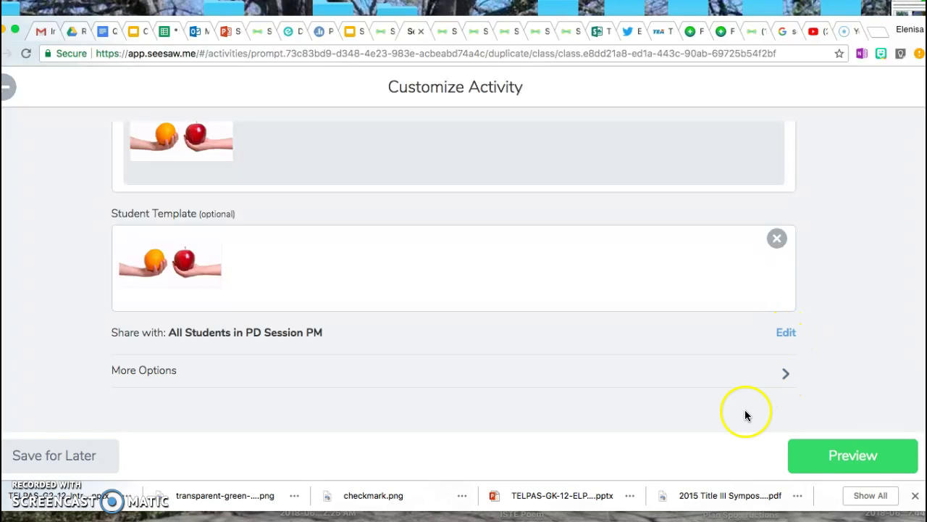
{"action": "left_click", "coordinate": [853, 461]}
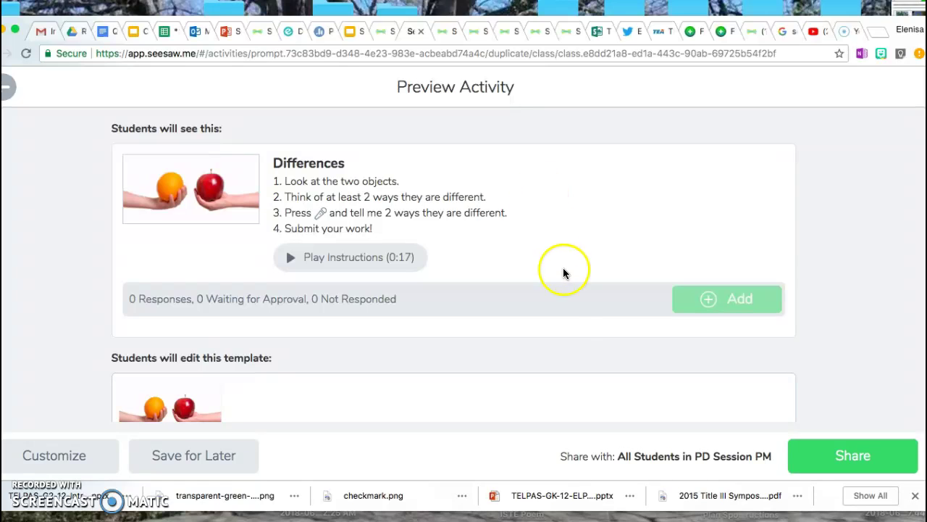
{"action": "scroll", "coordinate": [572, 325], "scroll_direction": "down", "scroll_amount": 3}
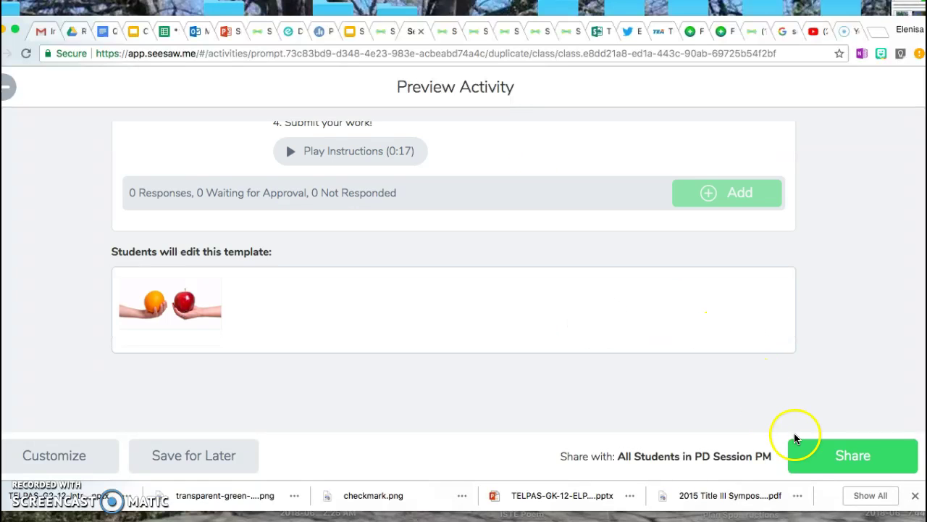
{"action": "left_click", "coordinate": [829, 456]}
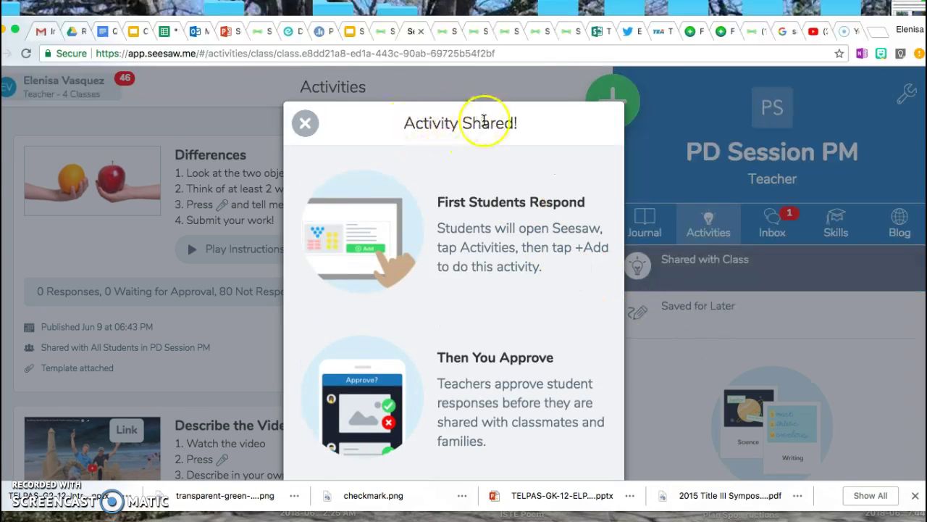
{"action": "left_click", "coordinate": [305, 123]}
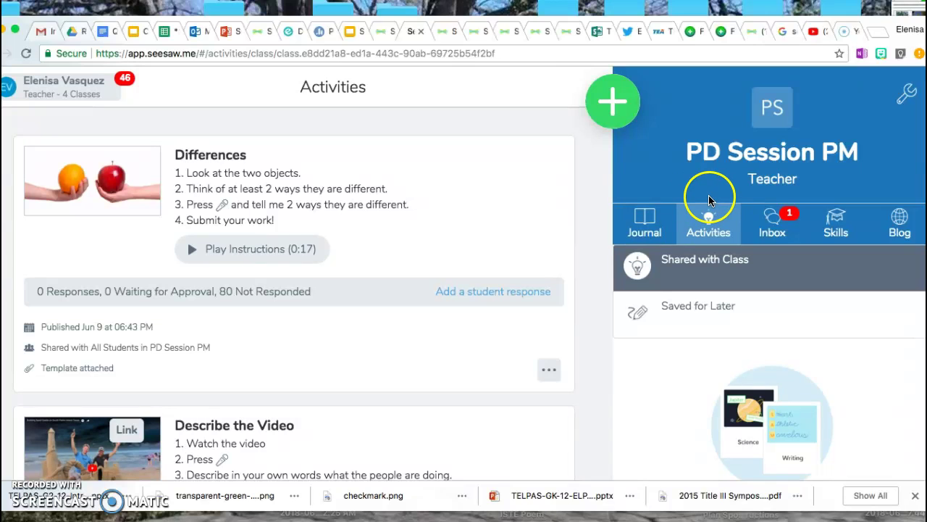
Step: Look over the activities shared with the PD Session PM class and return to the slide listing the TELPAS aligned activities
{"action": "left_click", "coordinate": [712, 227]}
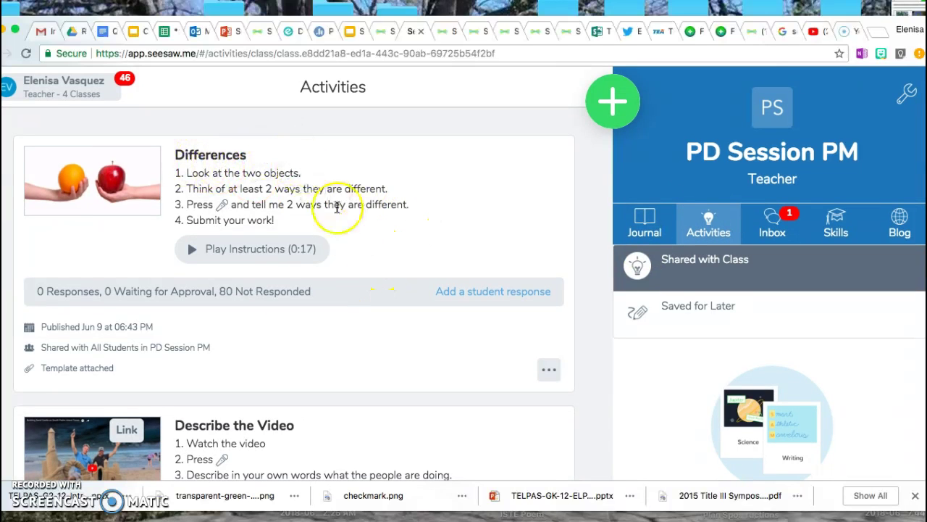
{"action": "scroll", "coordinate": [356, 272], "scroll_direction": "down", "scroll_amount": 3}
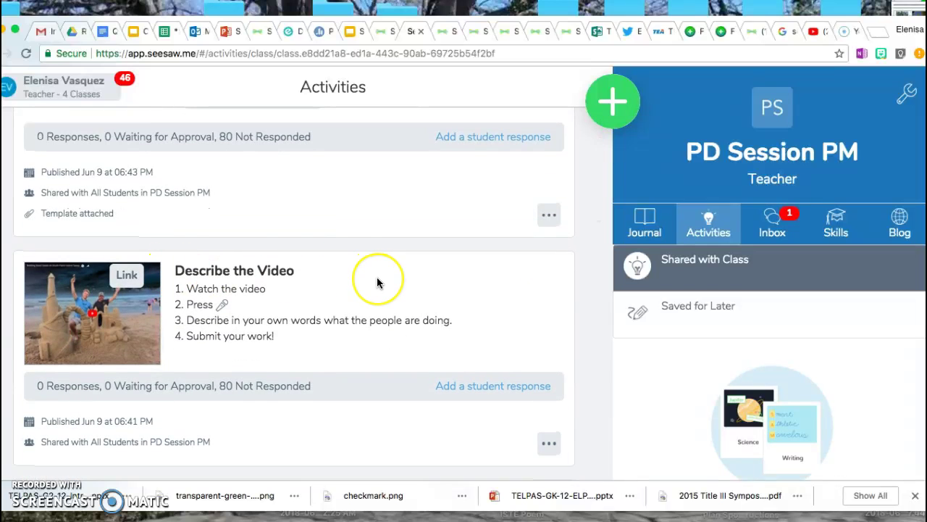
{"action": "scroll", "coordinate": [376, 282], "scroll_direction": "down", "scroll_amount": 1}
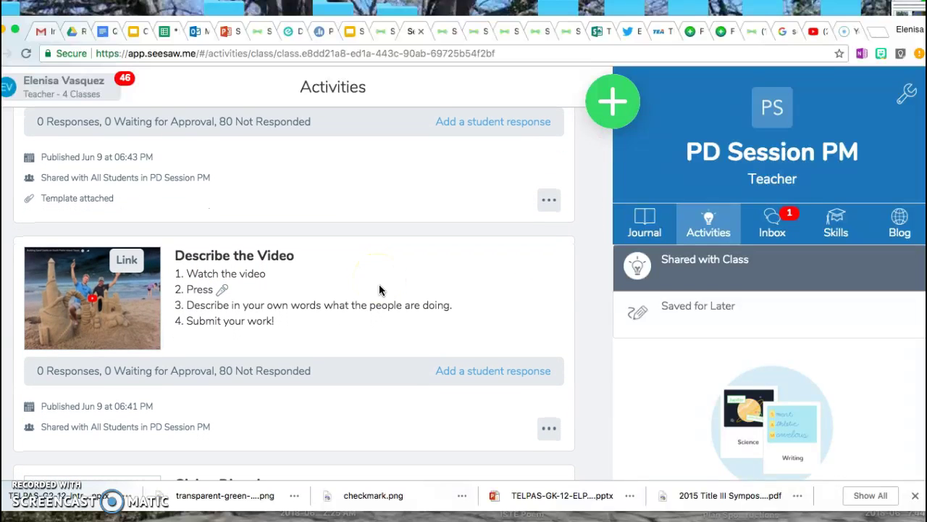
{"action": "scroll", "coordinate": [379, 284], "scroll_direction": "down", "scroll_amount": 1}
{"action": "scroll", "coordinate": [379, 284], "scroll_direction": "up", "scroll_amount": 5}
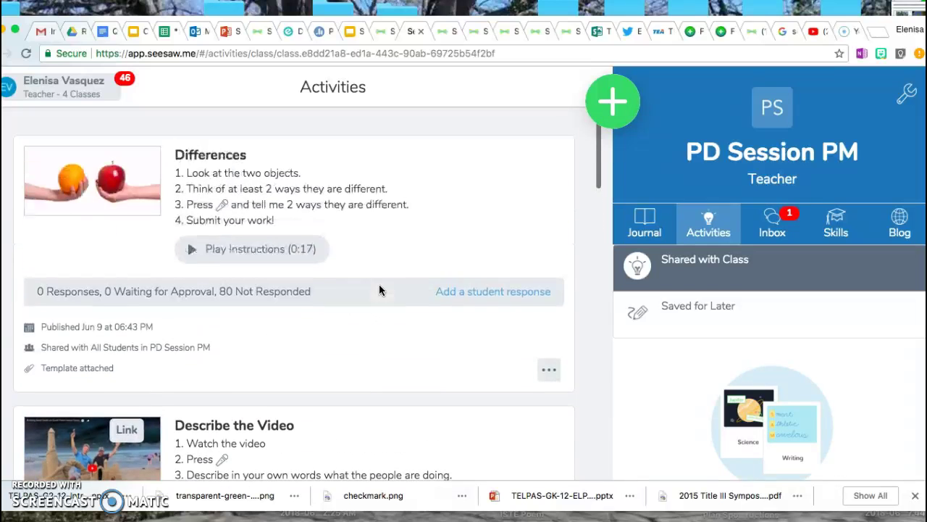
{"action": "left_click", "coordinate": [355, 33]}
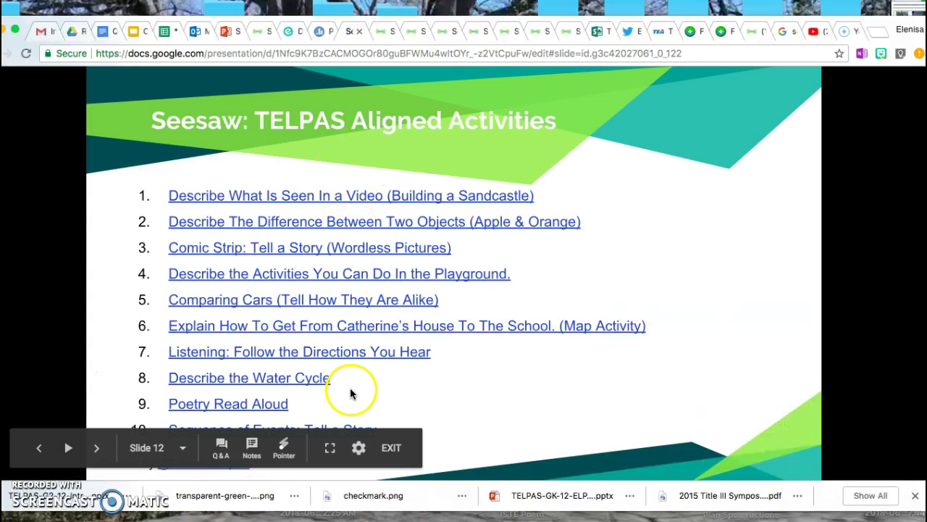